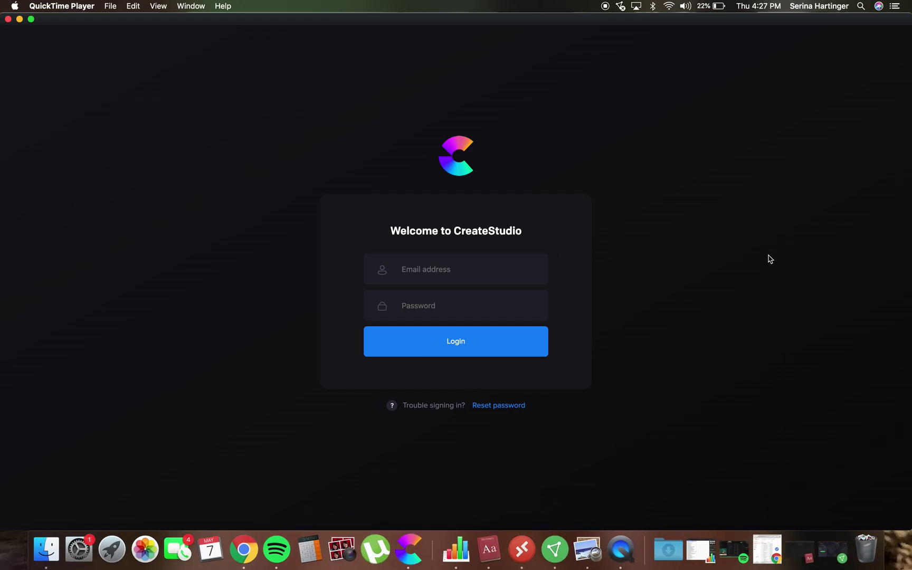
Log in to CreateStudio with the account e-mail address and password.
left_click(493, 267)
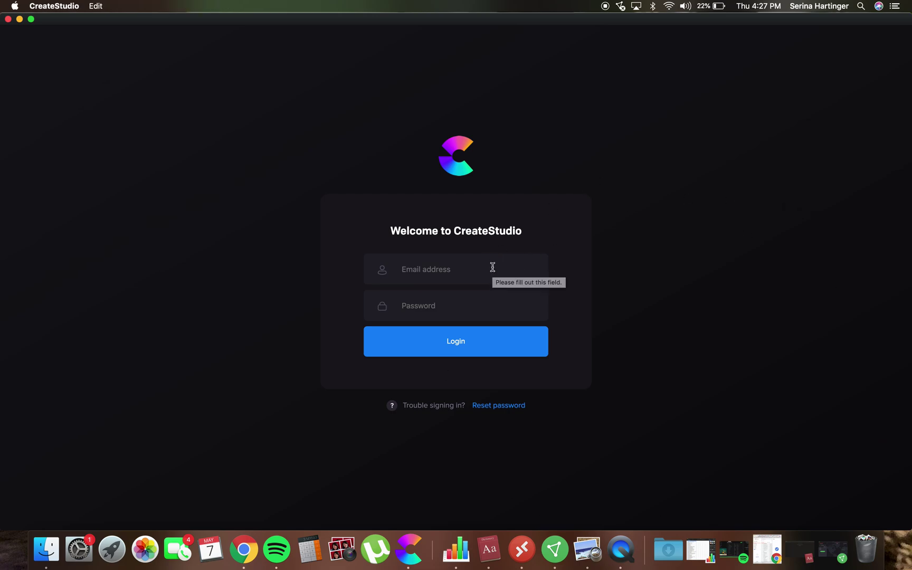
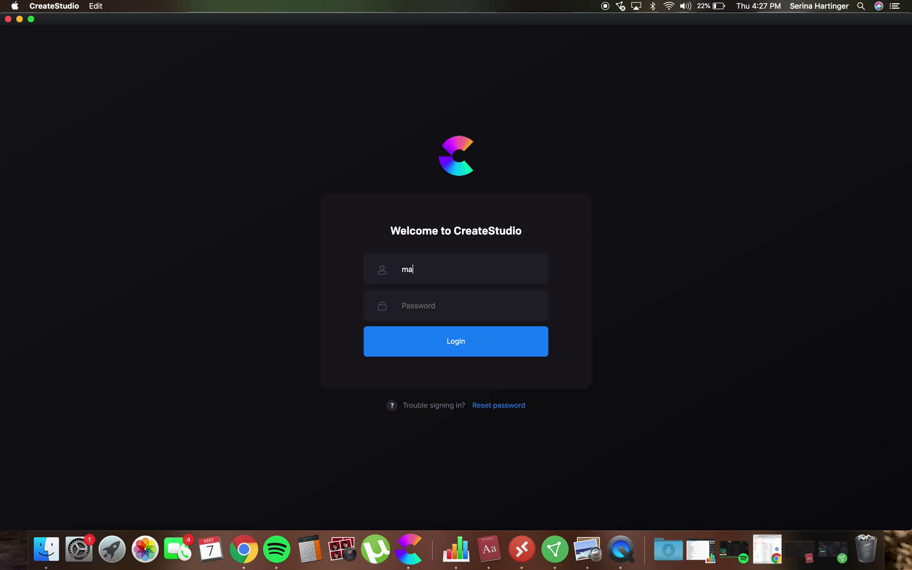
left_click(426, 310)
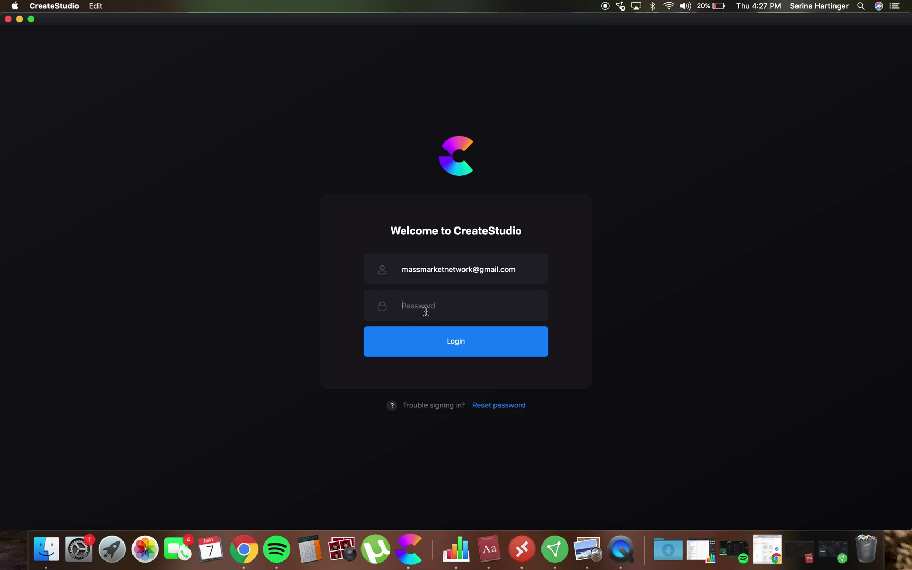
type("••••••••••")
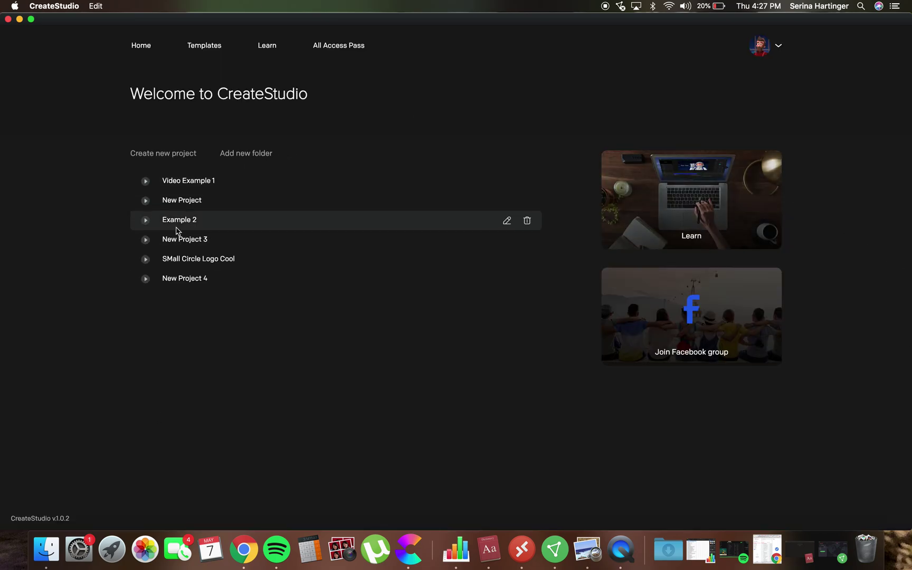
Add My Folder to the project list, drag New Project 4 onto it, then return home.
left_click(259, 153)
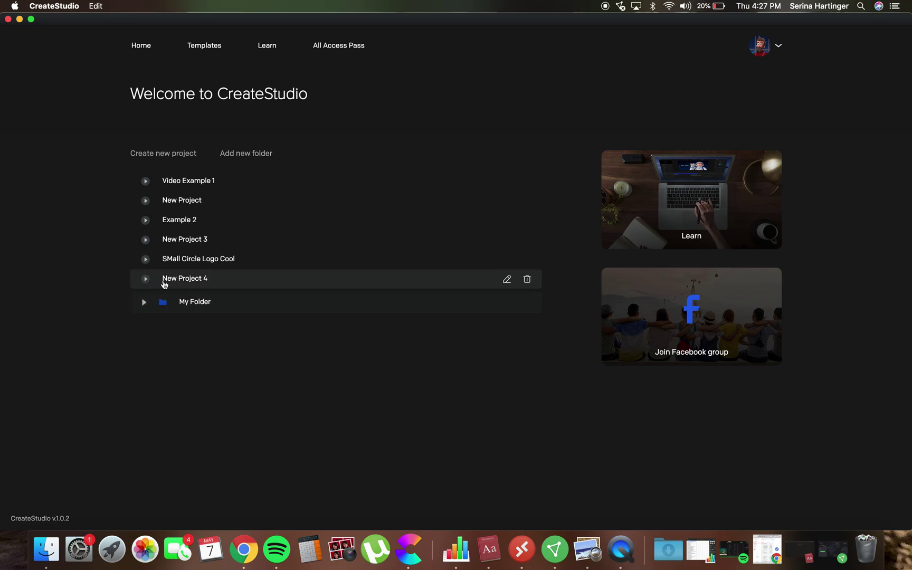
left_click_drag(169, 283, 190, 285)
left_click(189, 285)
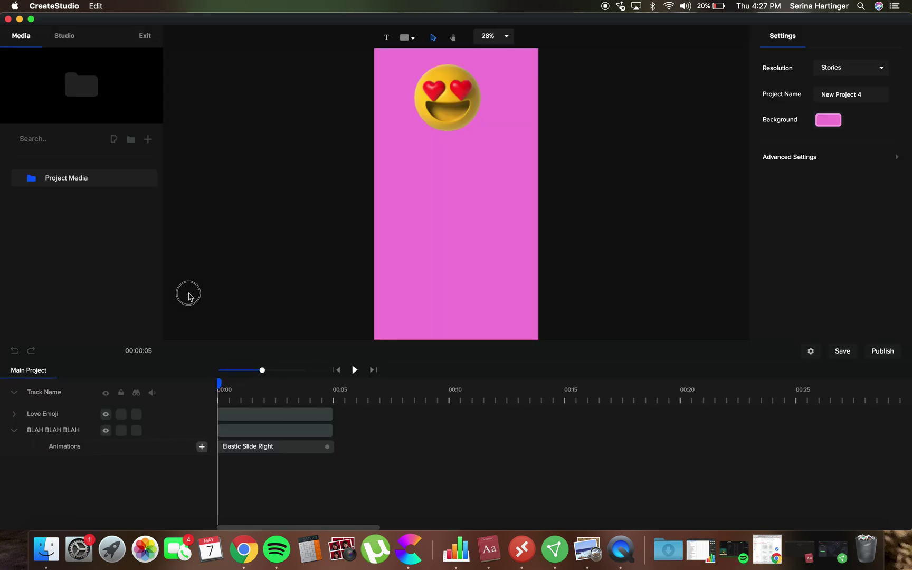
left_click(141, 50)
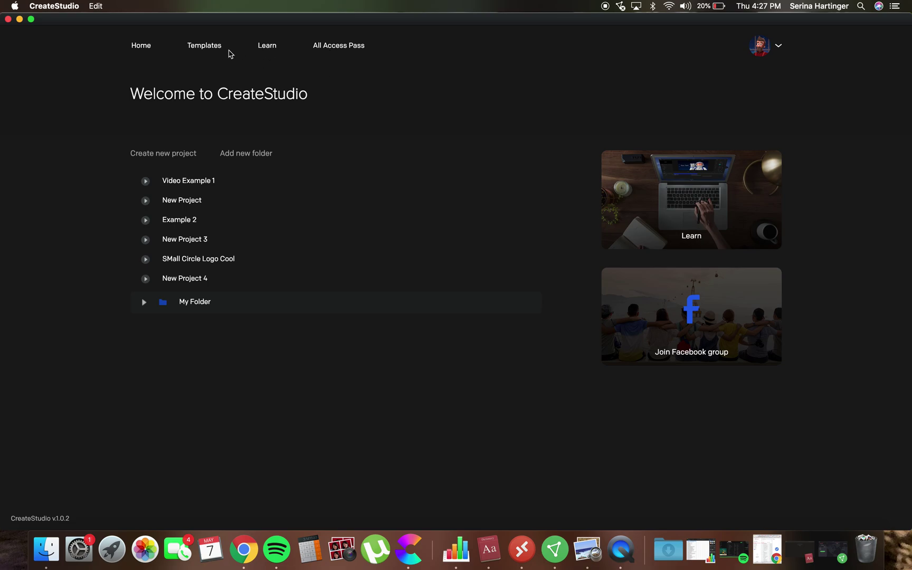
left_click(207, 51)
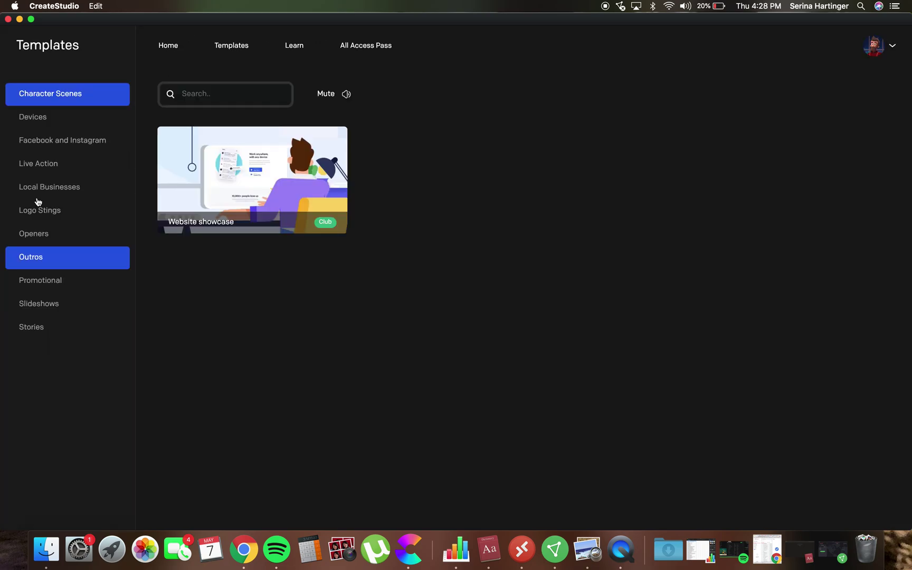
left_click(174, 48)
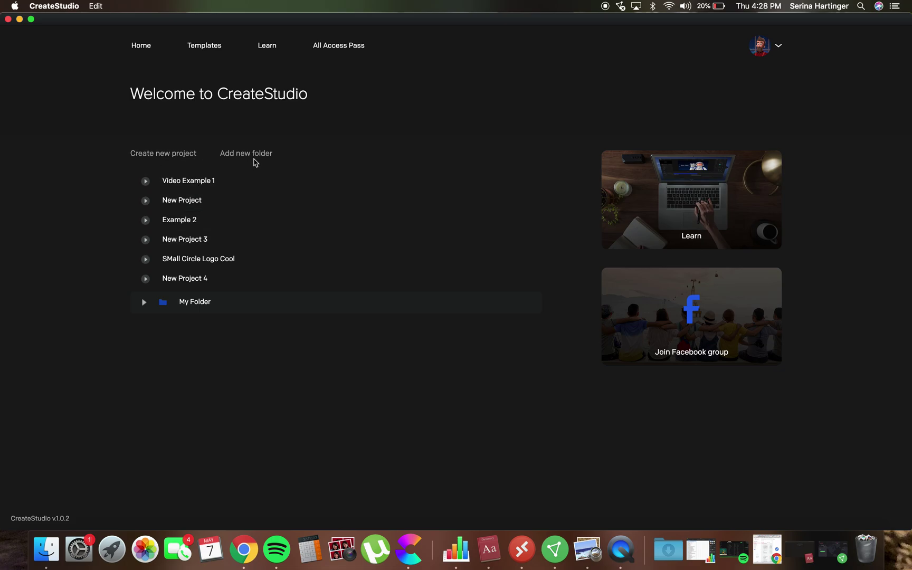
Create 'New Project 5' with the 1080p HD preset and open it in the editor.
left_click(192, 154)
left_click(495, 214)
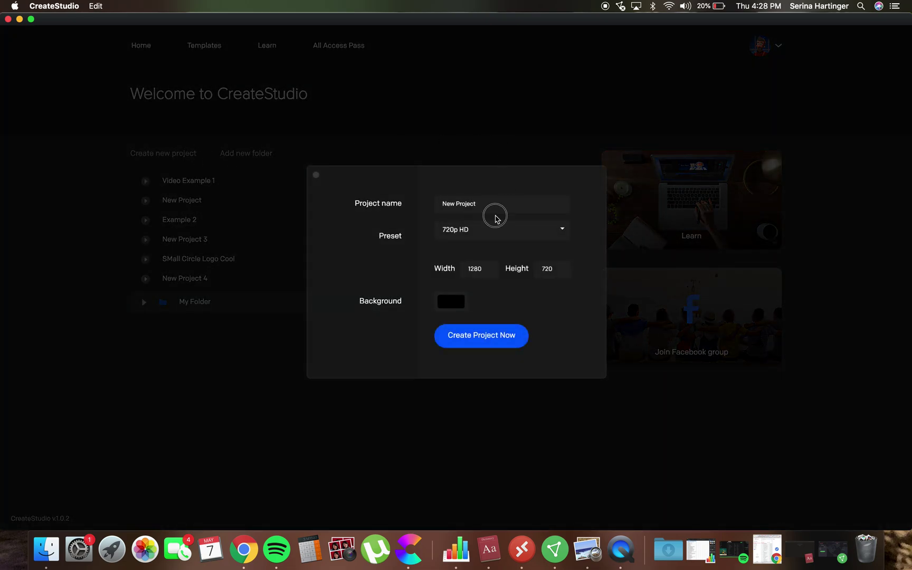
type("5")
left_click(477, 204)
left_click(543, 231)
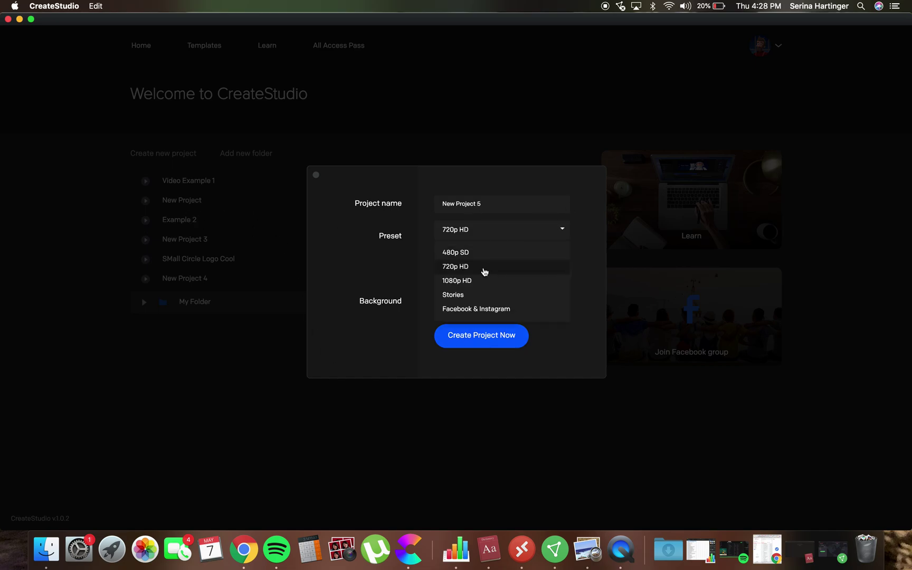
left_click(473, 281)
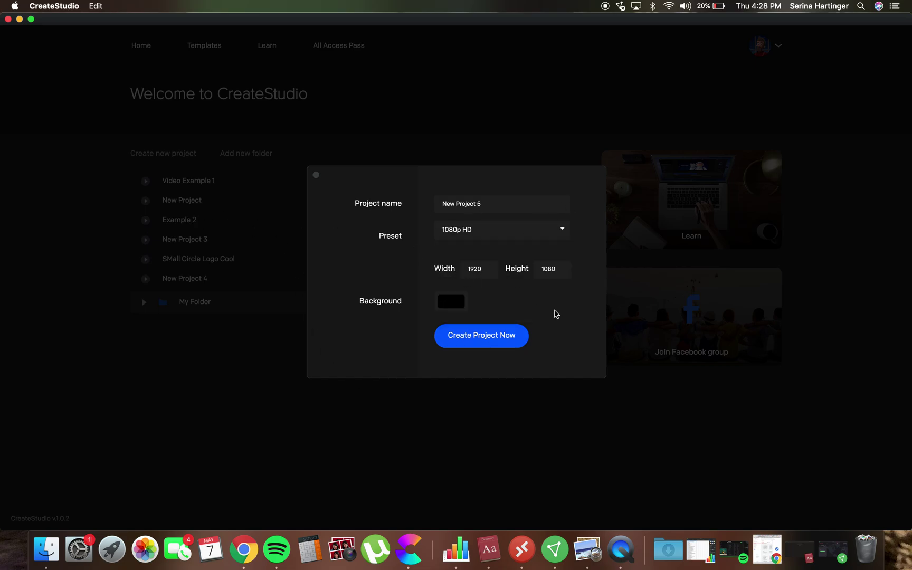
left_click(477, 340)
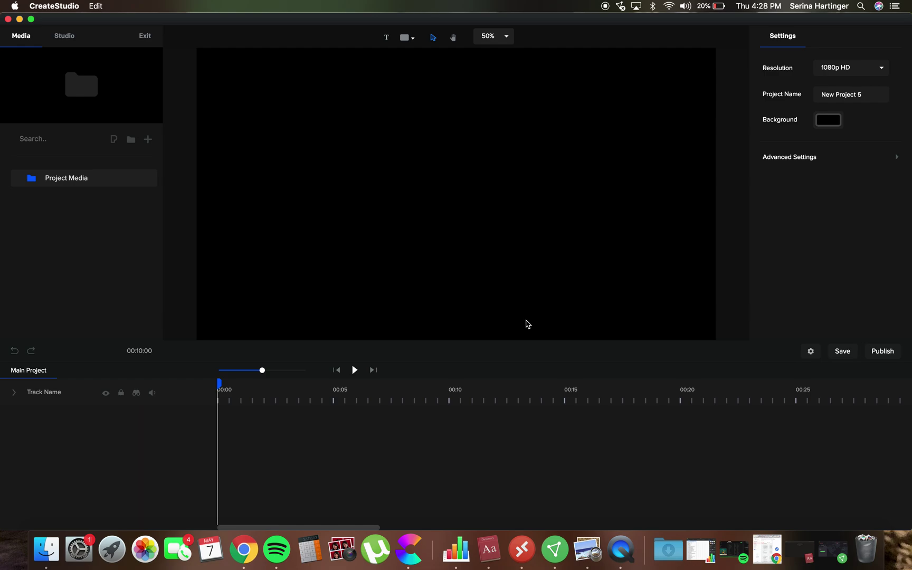
Browse the Studio library, Media list and shape picker, closing shapes without adding anything.
left_click(64, 35)
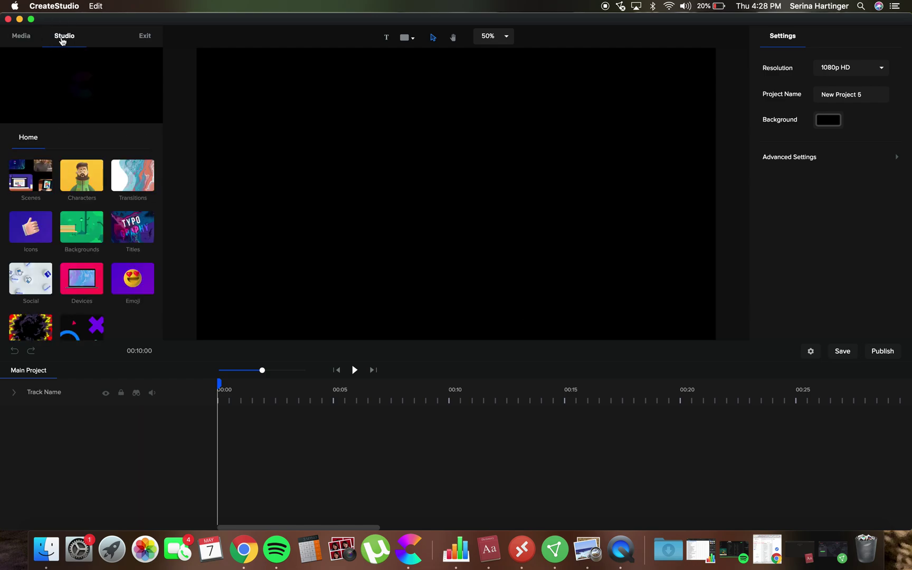
scroll(59, 253, "down", 2)
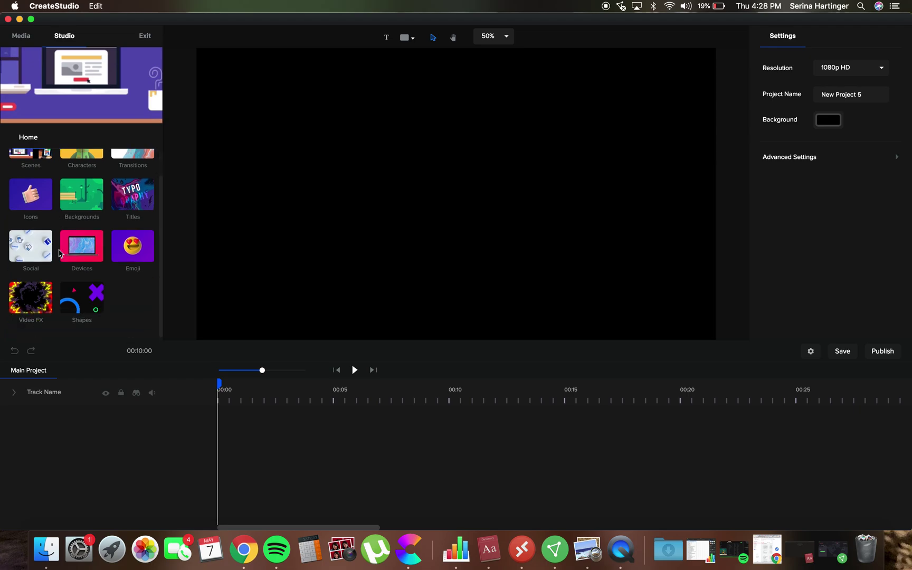
left_click(22, 40)
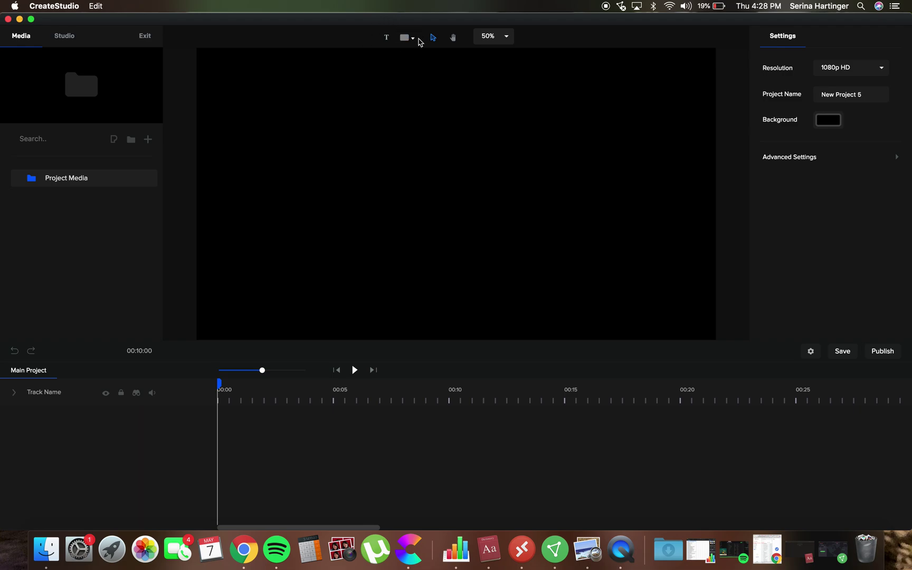
left_click(412, 39)
scroll(453, 199, "down", 5)
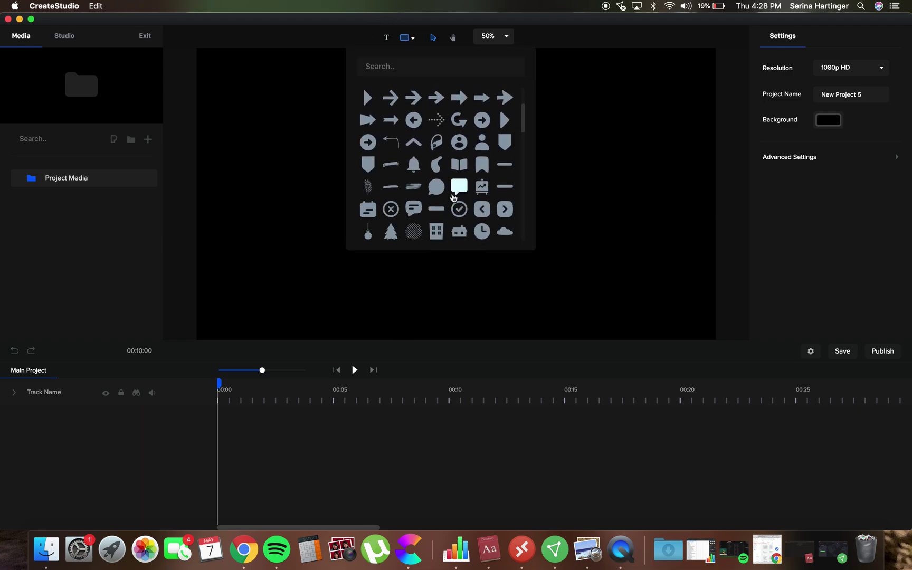
scroll(453, 199, "down", 10)
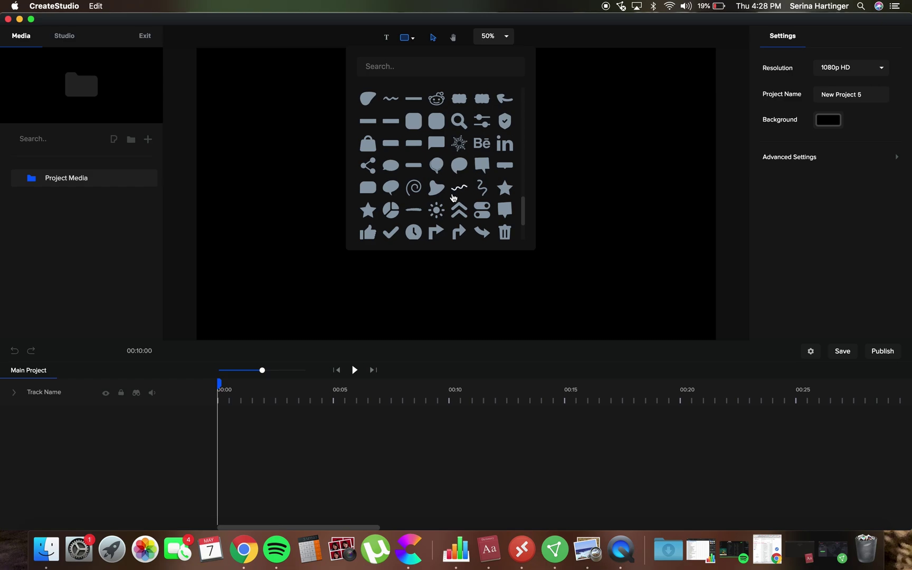
scroll(453, 198, "up", 12)
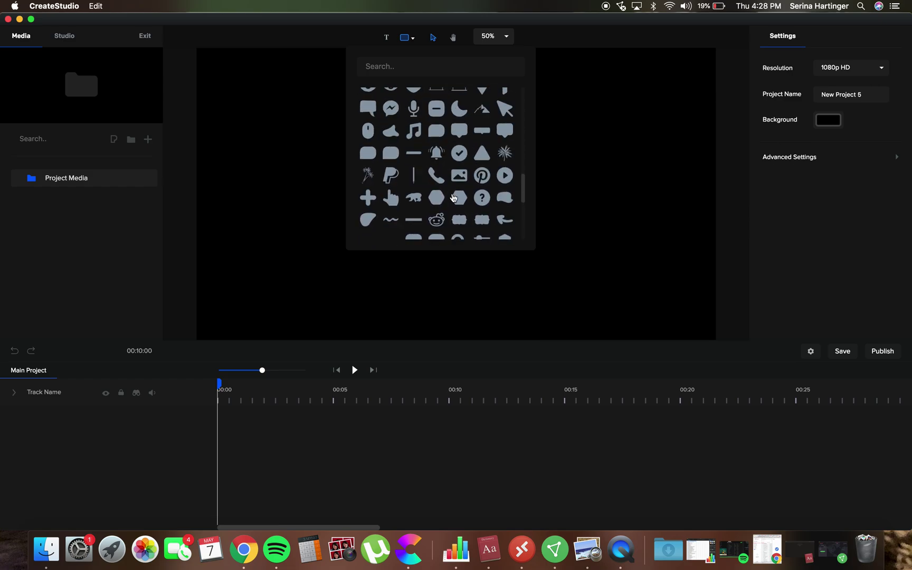
scroll(452, 198, "up", 2)
left_click(241, 307)
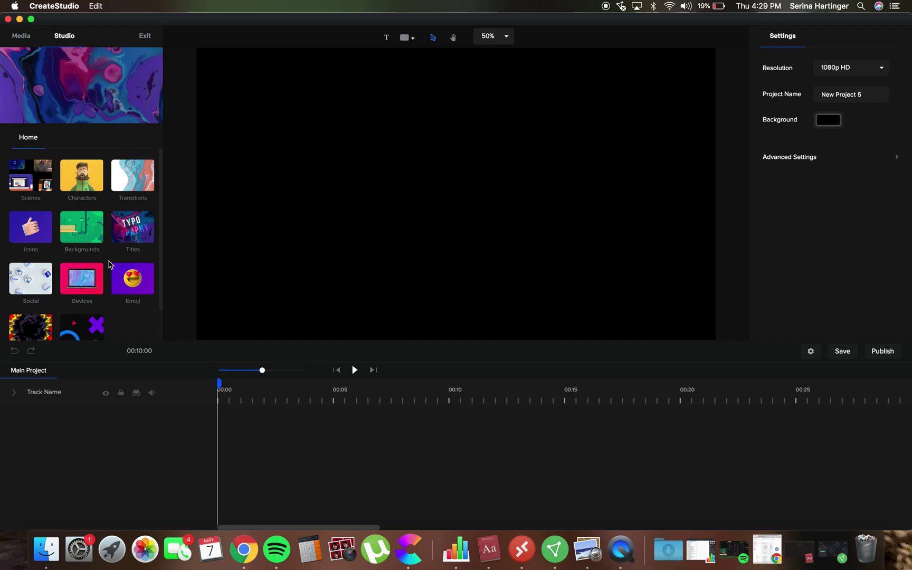
Place the 3D character Paul on the canvas from the Characters collection.
left_click(82, 179)
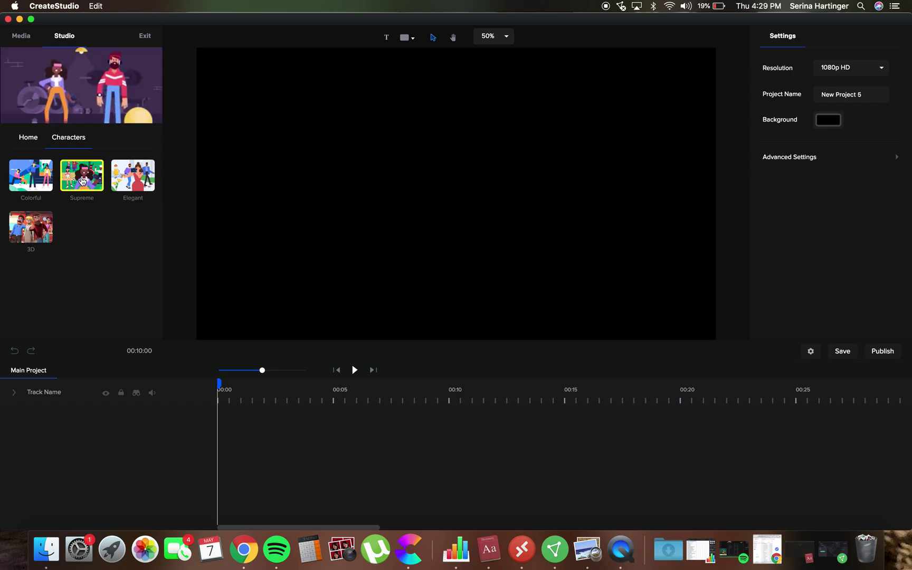
left_click(27, 228)
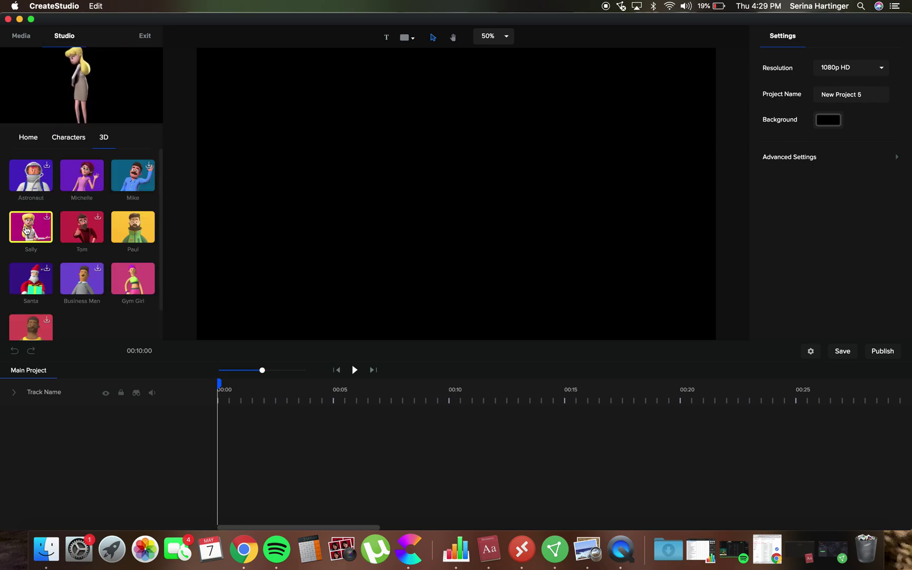
left_click_drag(133, 227, 426, 184)
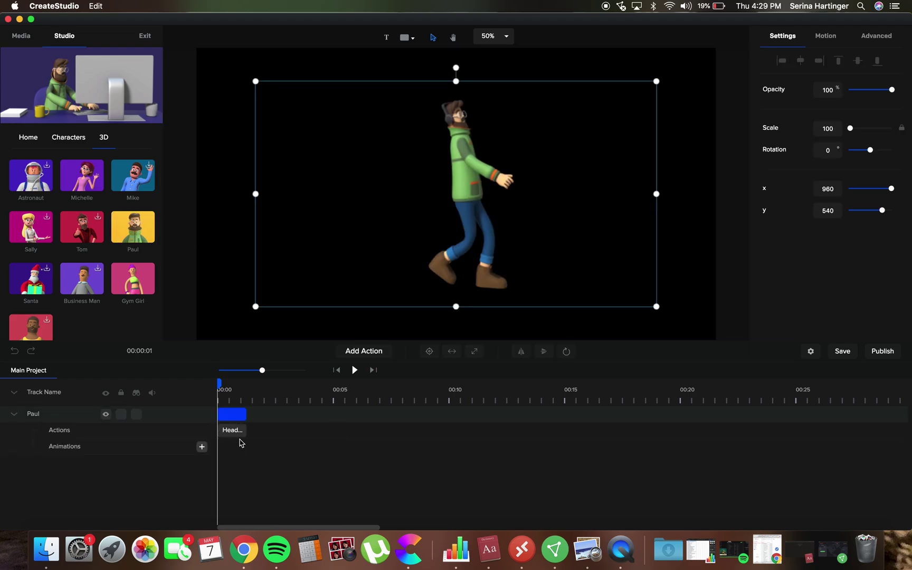
Try Paul's Headphones and Phone actions, settle on Skateboarding, and preview the animation.
left_click(238, 431)
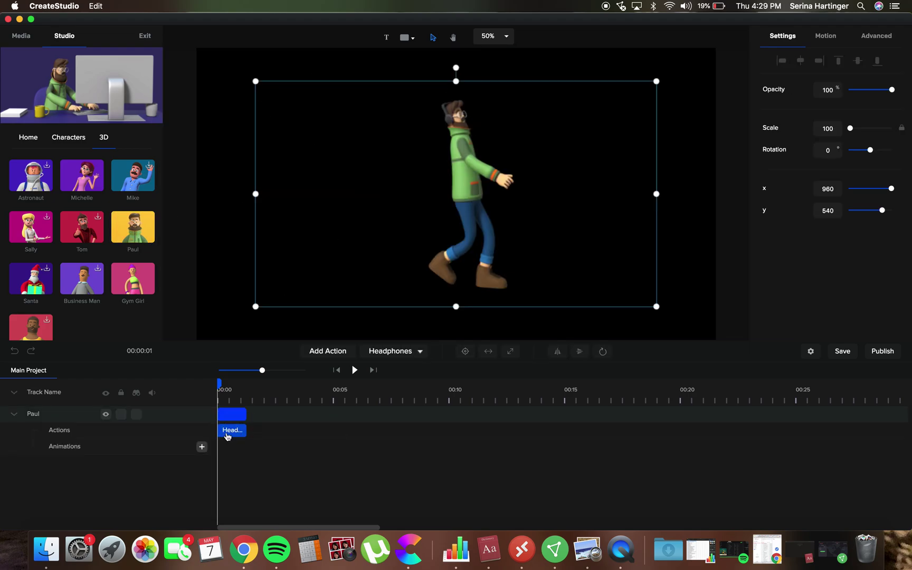
left_click(365, 351)
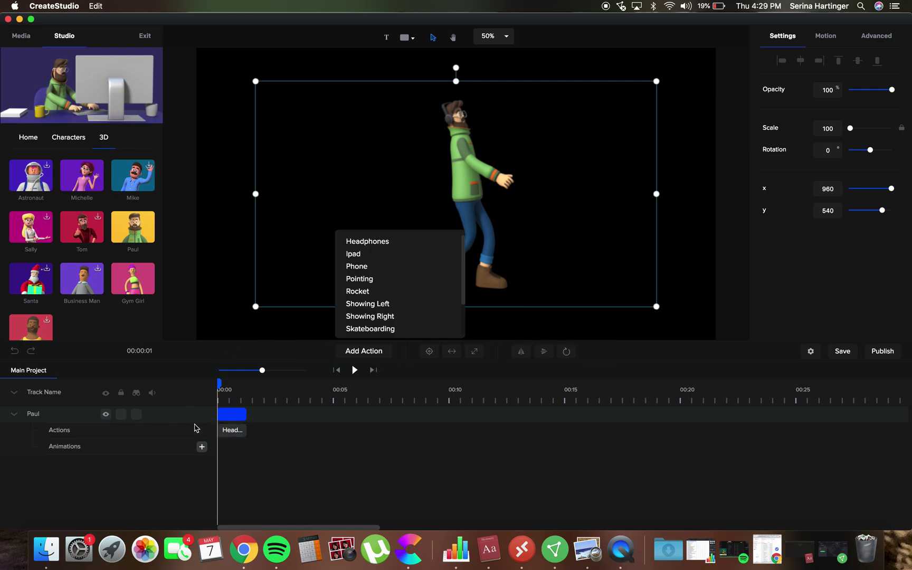
left_click(232, 430)
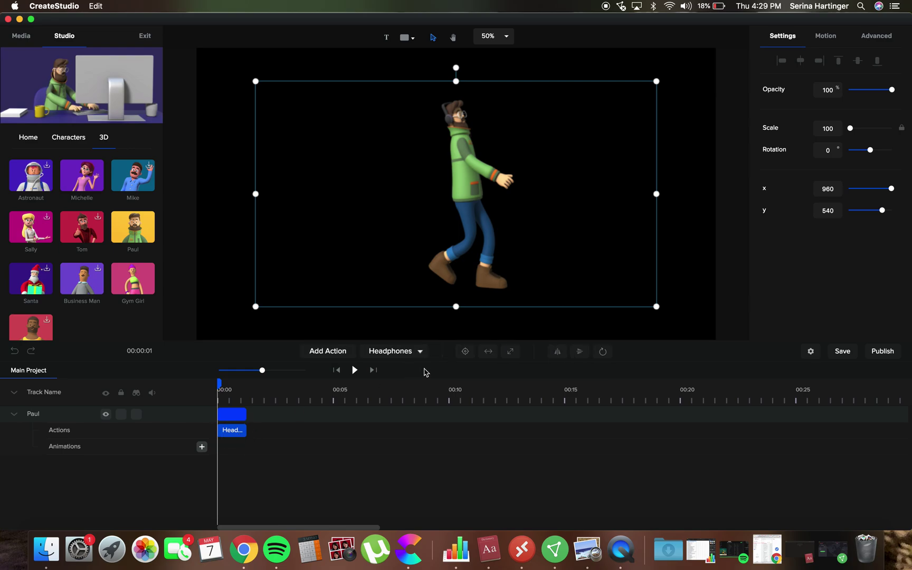
left_click(420, 354)
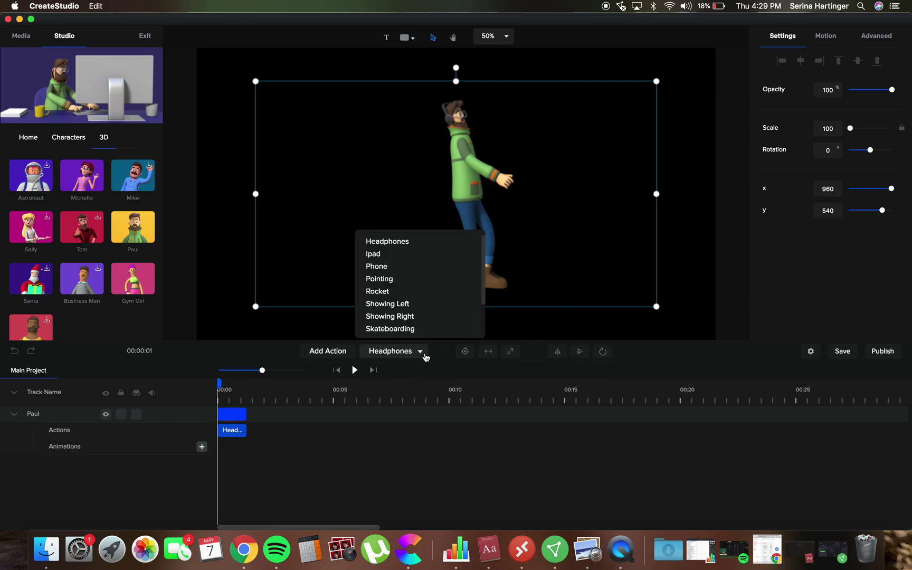
left_click(404, 270)
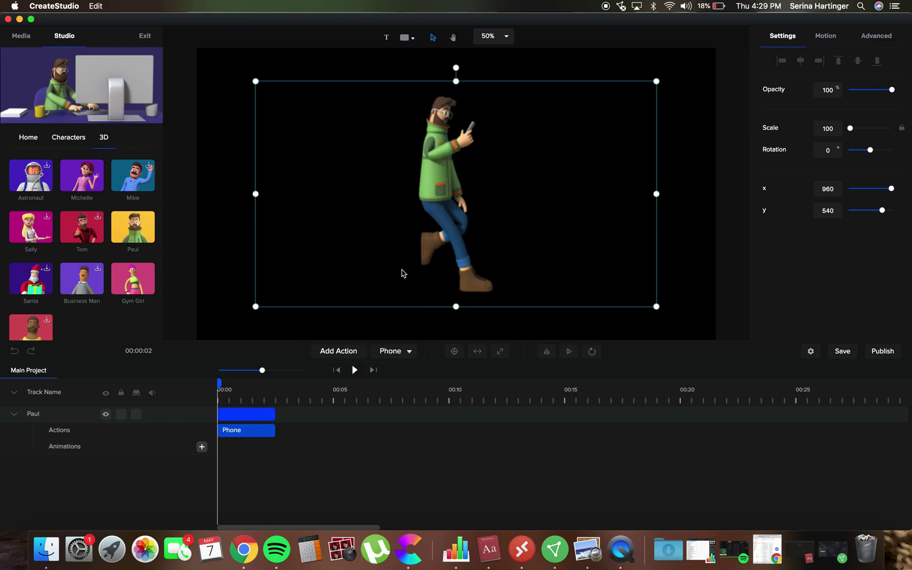
left_click(408, 351)
scroll(414, 323, "down", 1)
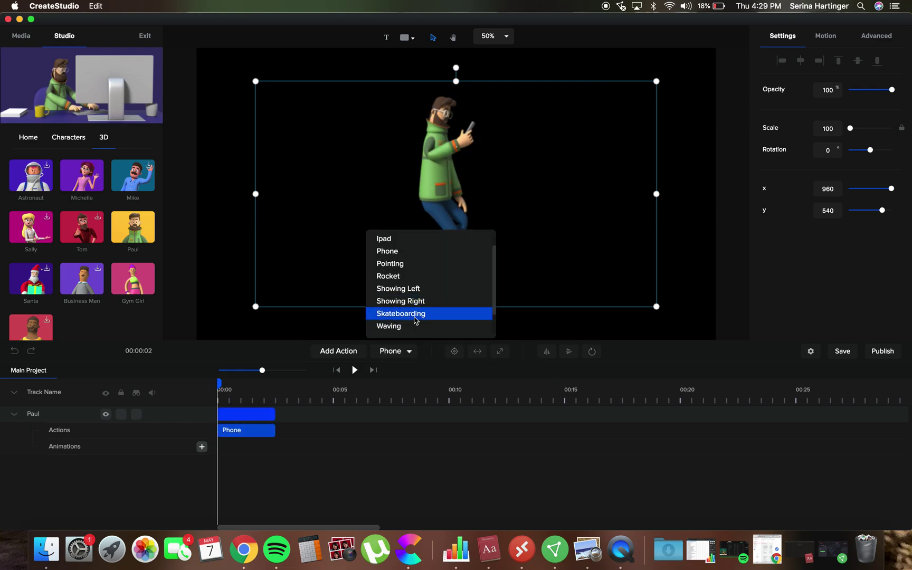
left_click(414, 317)
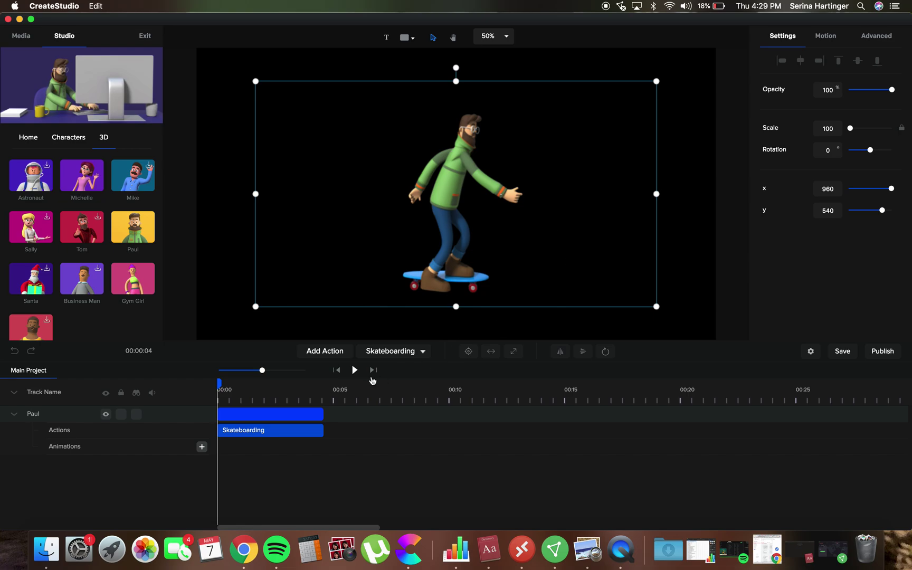
left_click(353, 372)
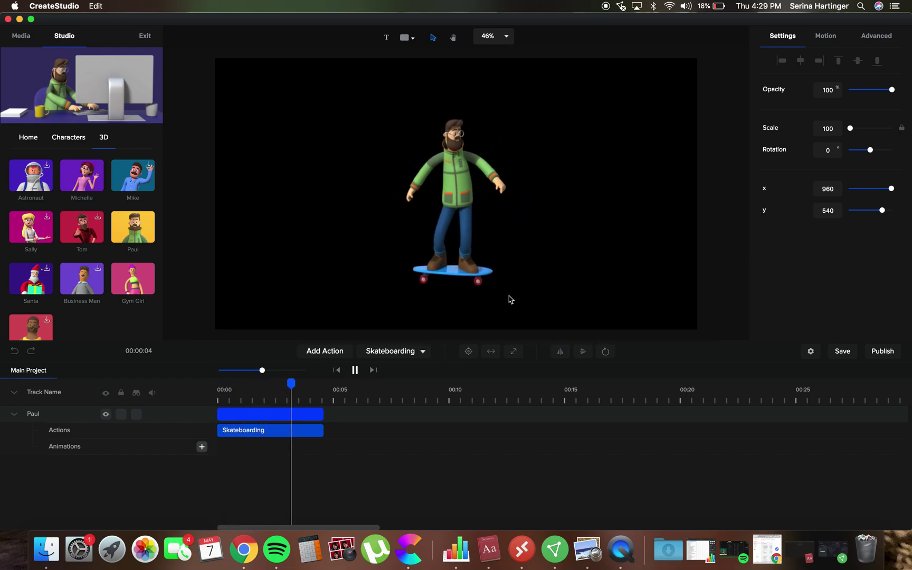
key("space")
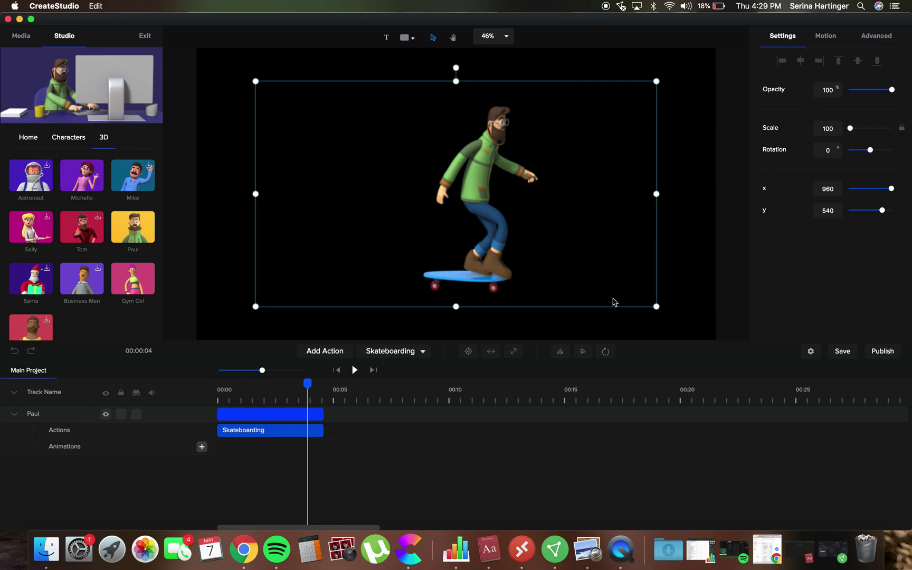
Fit Paul to the canvas, then resize him to scale 112 at x 828, y 614.
left_click_drag(488, 250, 489, 244)
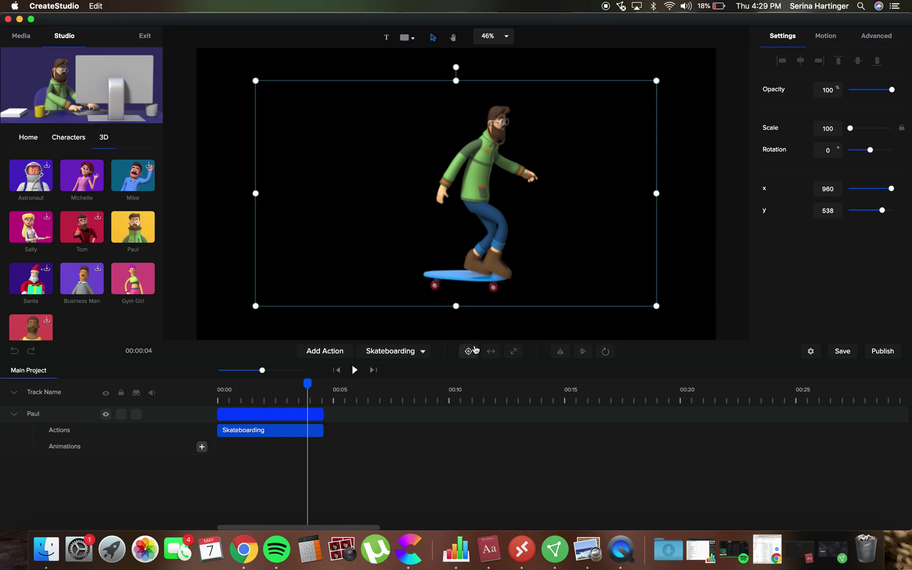
left_click(490, 351)
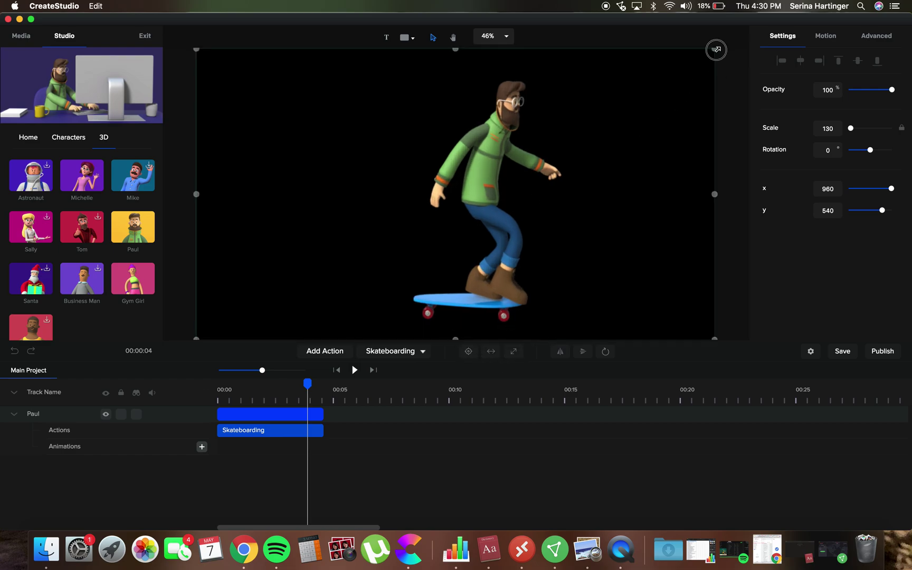
left_click_drag(715, 49, 673, 118)
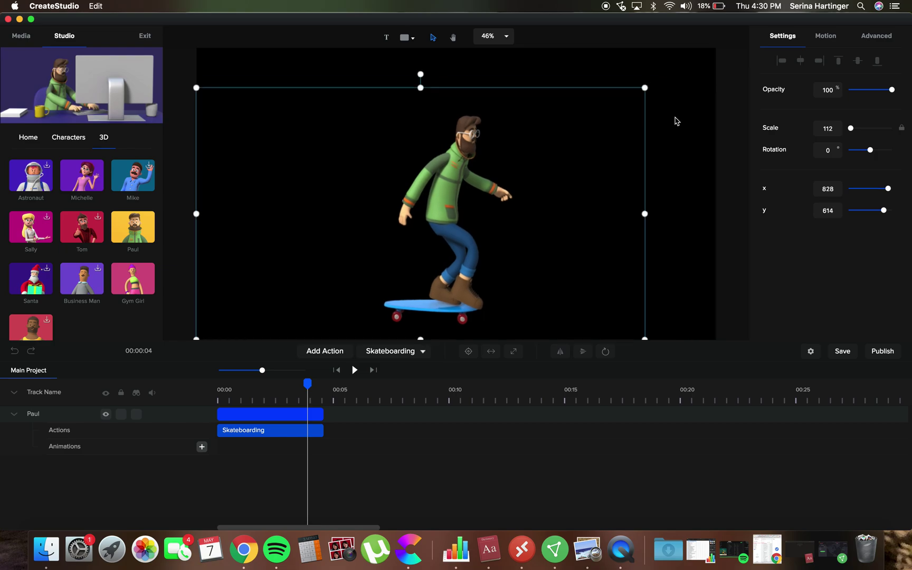
left_click(258, 434)
left_click(242, 440)
Add a Slide Right entrance animation to Paul's Animations track and save the project.
left_click(201, 447)
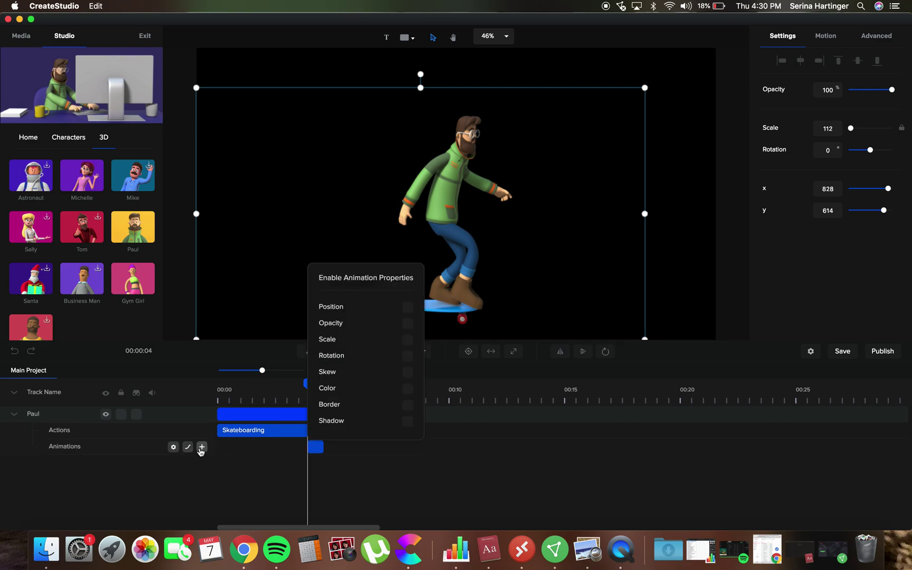
left_click(241, 449)
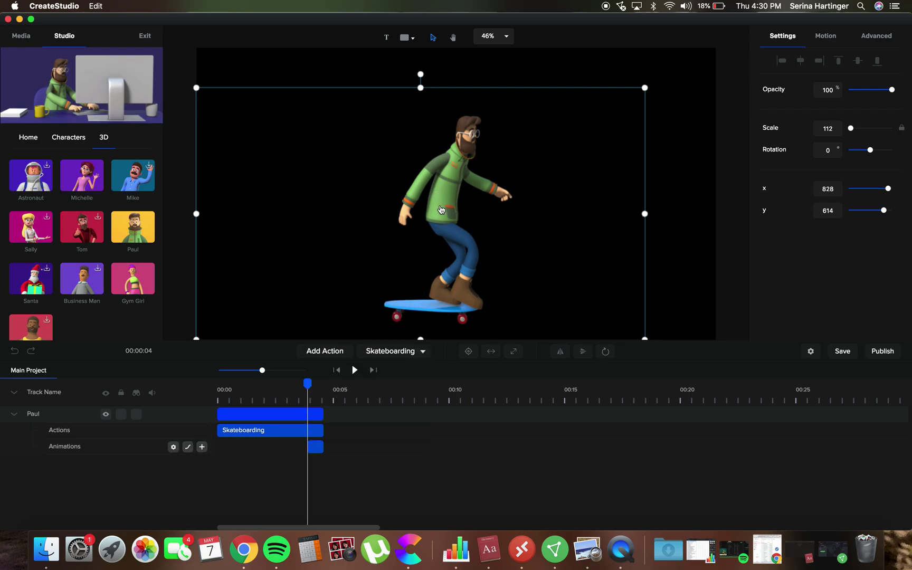
left_click(826, 35)
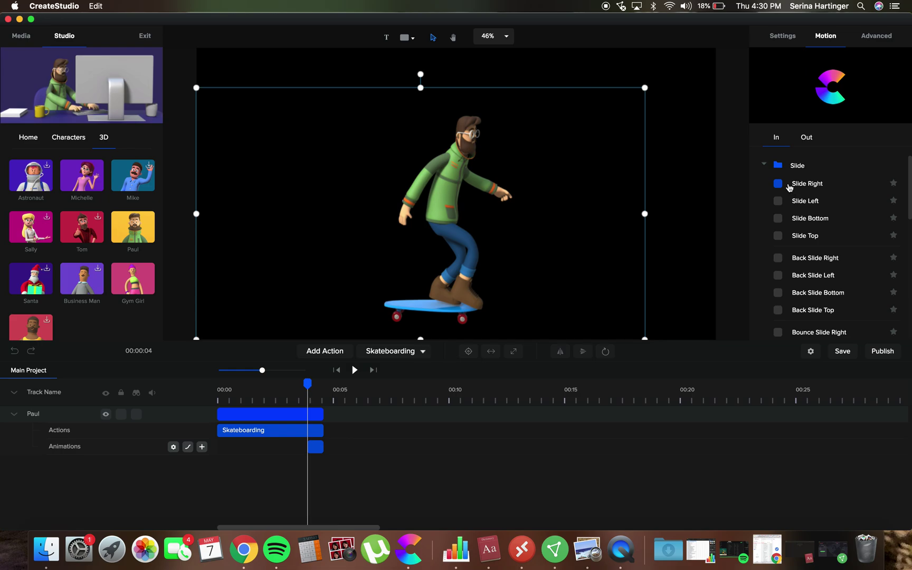
left_click(779, 184)
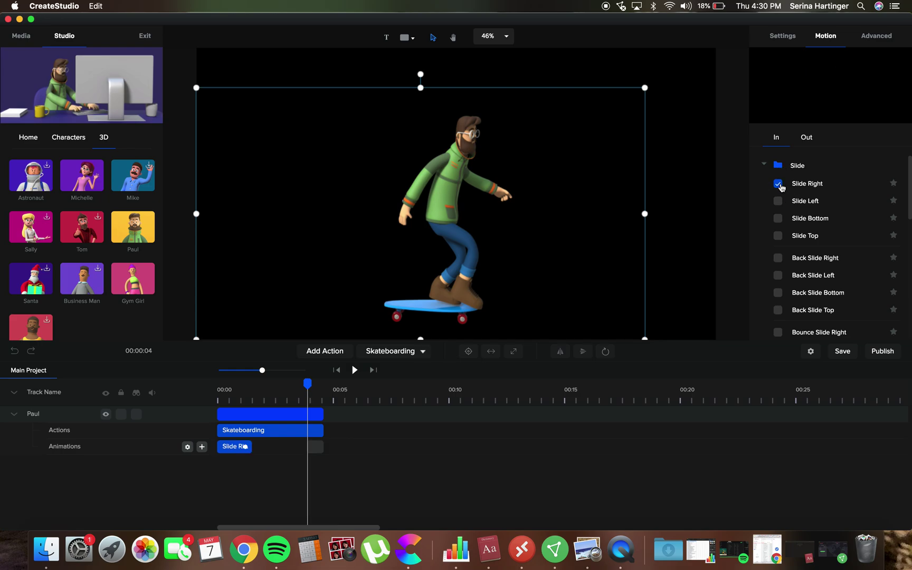
left_click(843, 355)
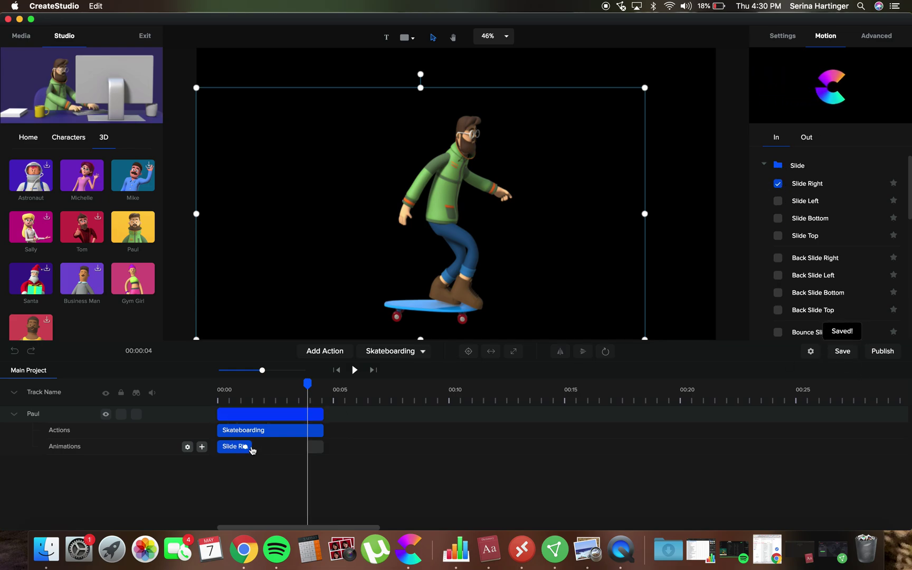
Preview the slide-in from the start, then rewind the timeline to 00:00.
left_click(354, 369)
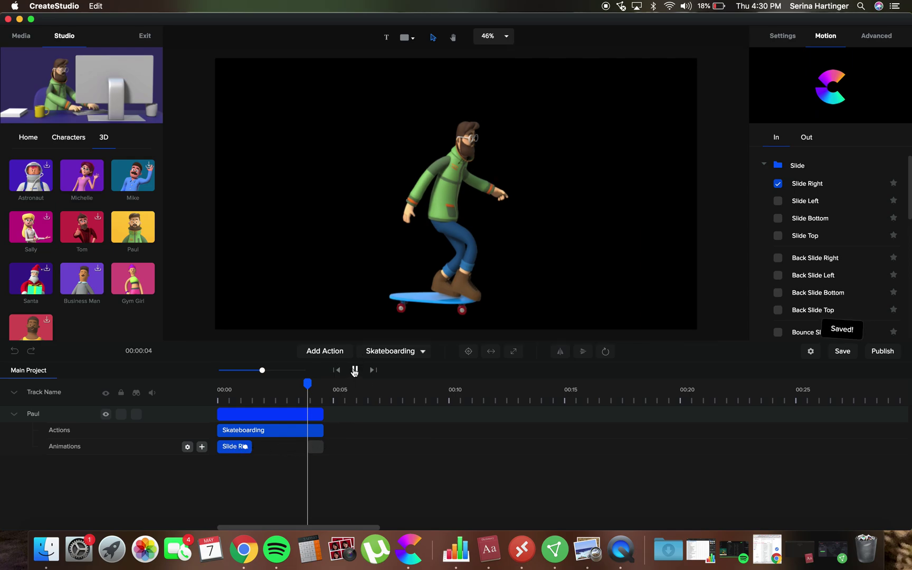
left_click_drag(321, 383, 190, 392)
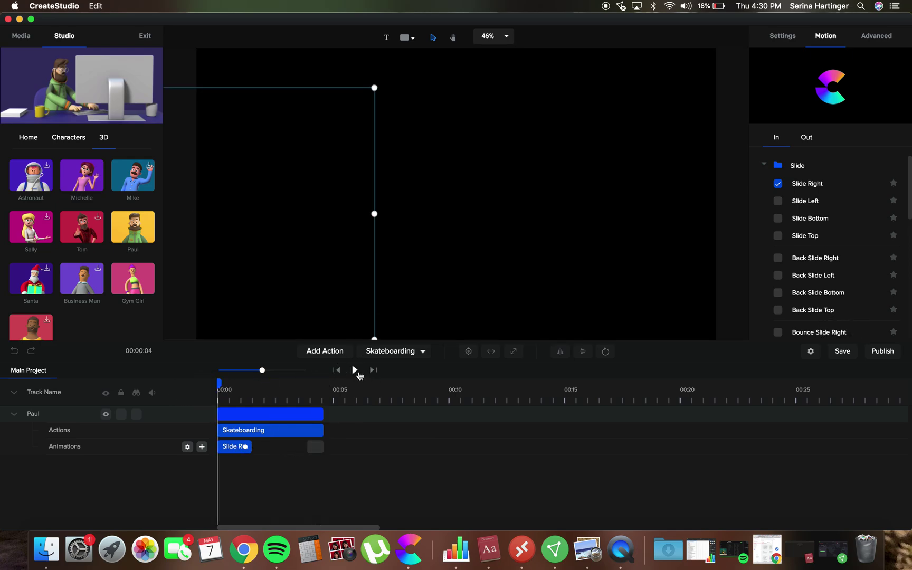
left_click(355, 370)
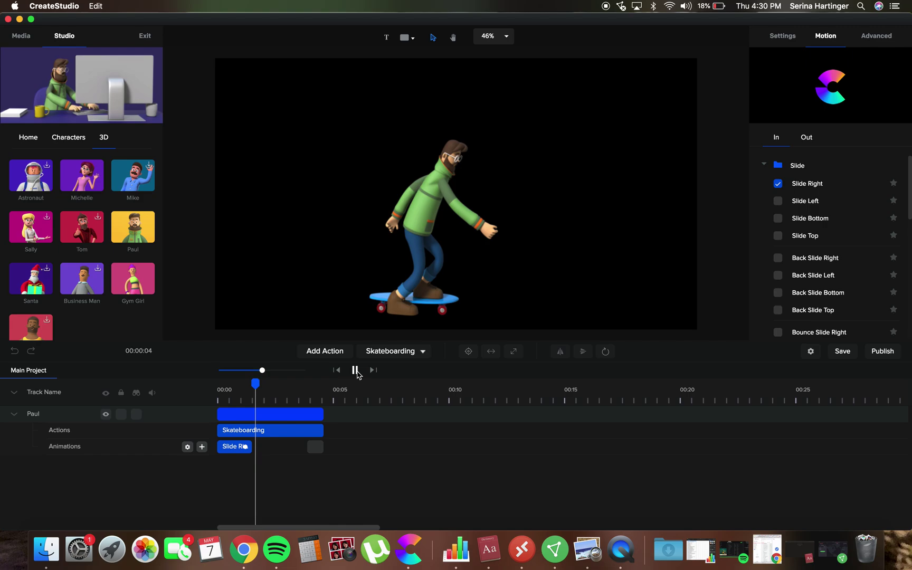
left_click(354, 370)
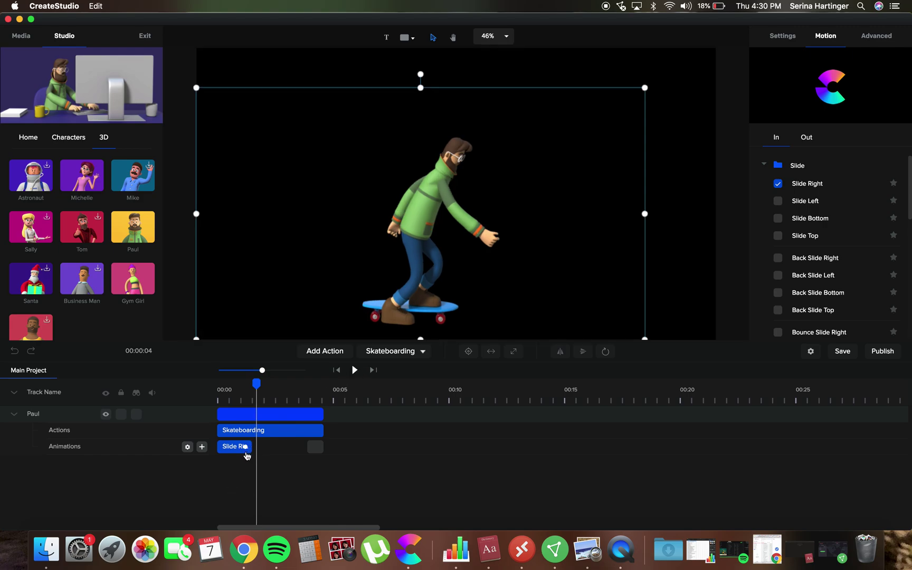
left_click_drag(258, 385, 217, 388)
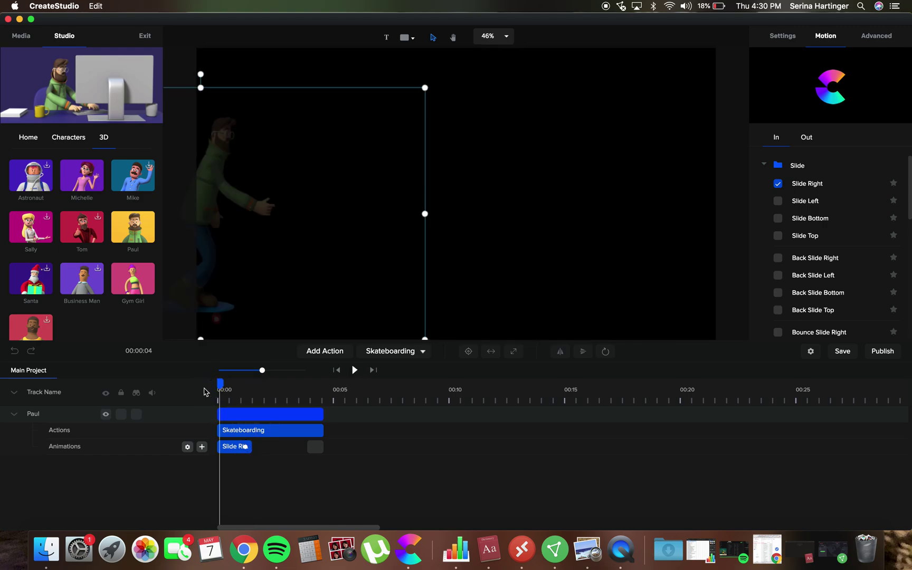
left_click(250, 451)
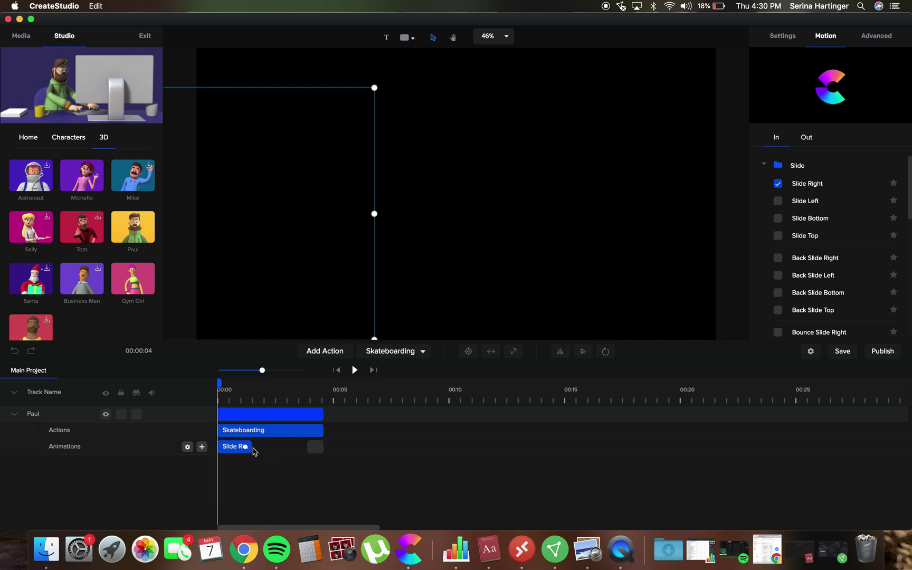
left_click(252, 451)
right_click(232, 449)
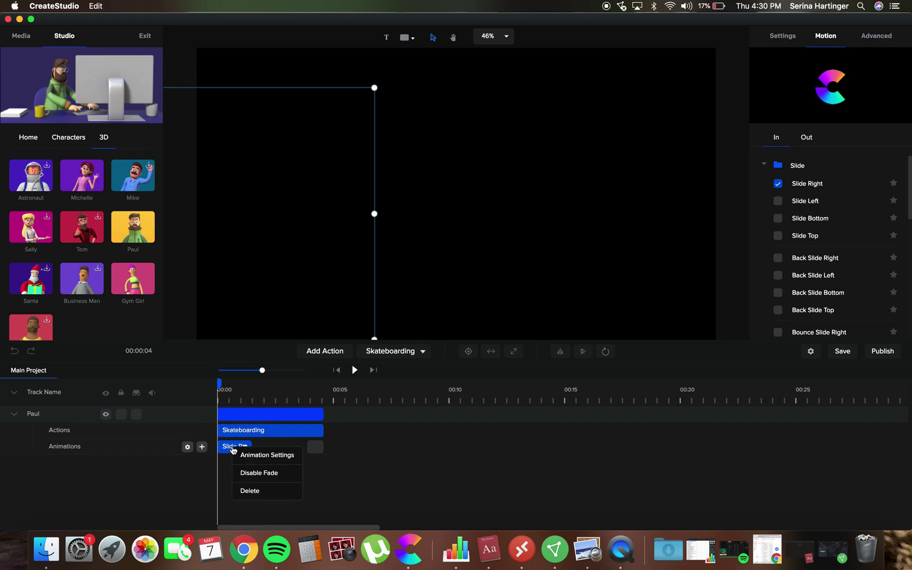
left_click(287, 463)
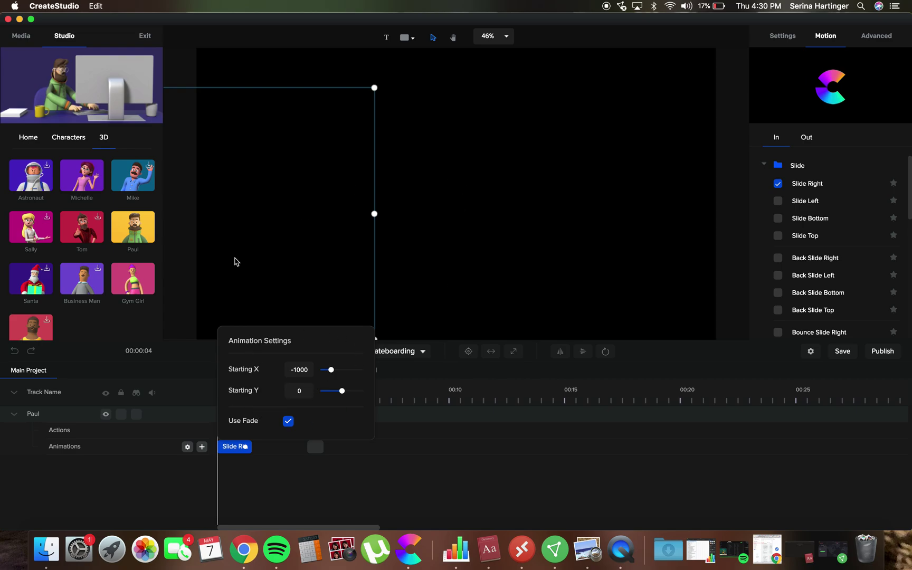
left_click(165, 445)
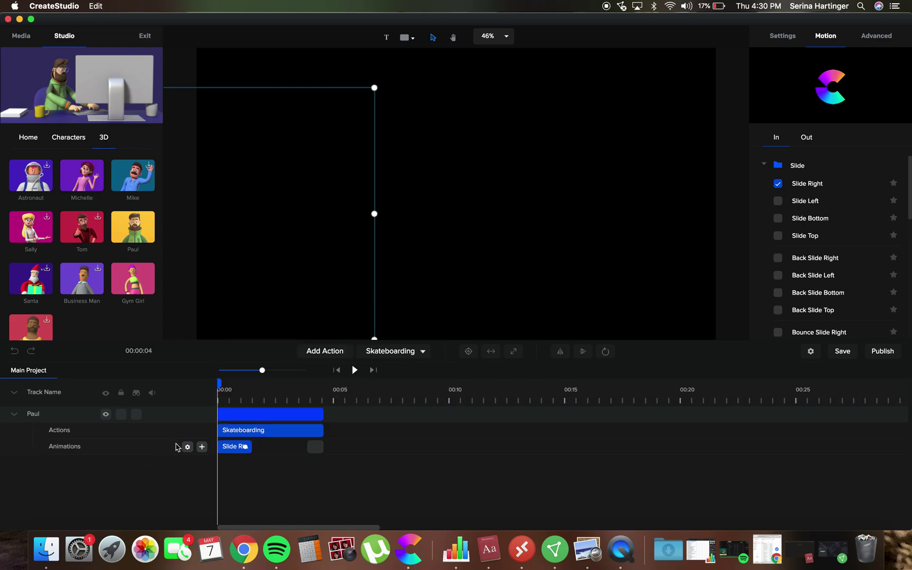
left_click(190, 450)
left_click(159, 454)
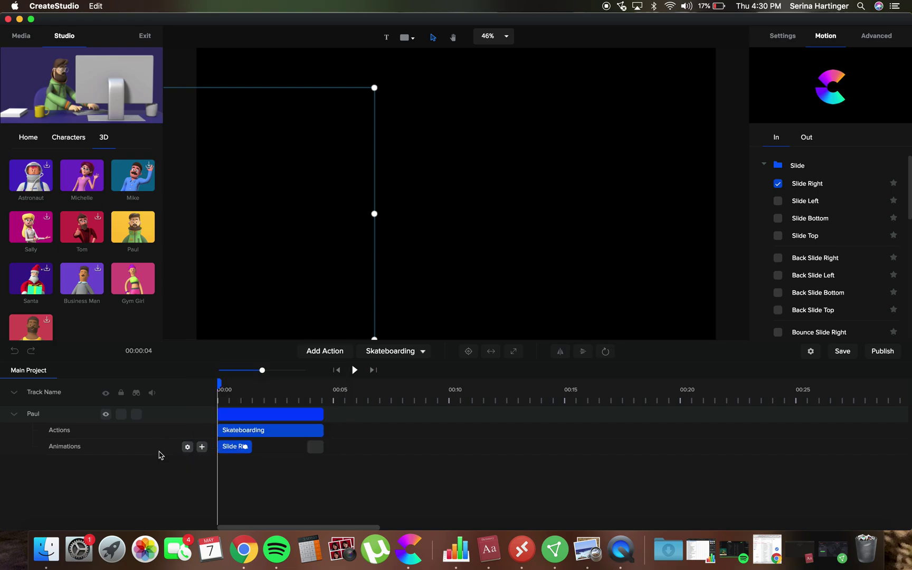
left_click(203, 448)
left_click(202, 448)
left_click(197, 434)
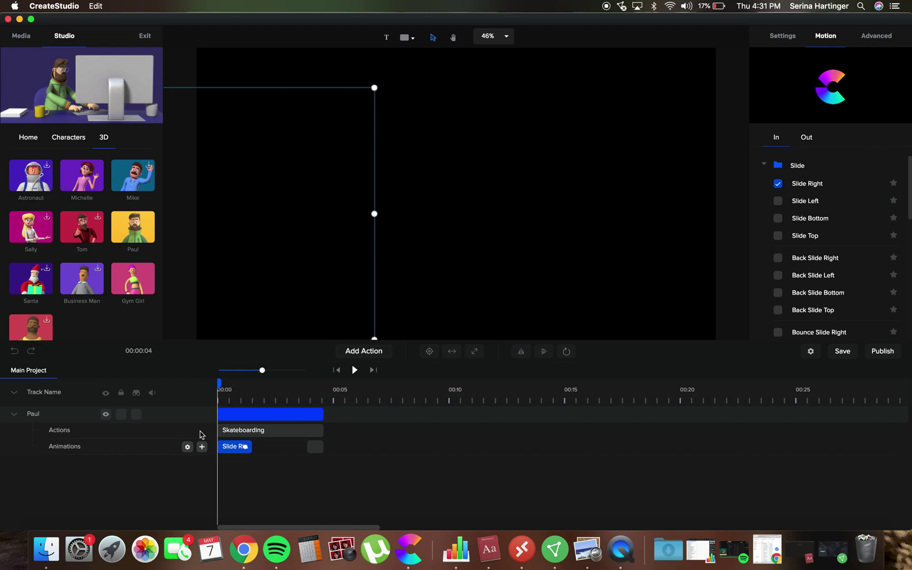
left_click_drag(280, 218, 448, 217)
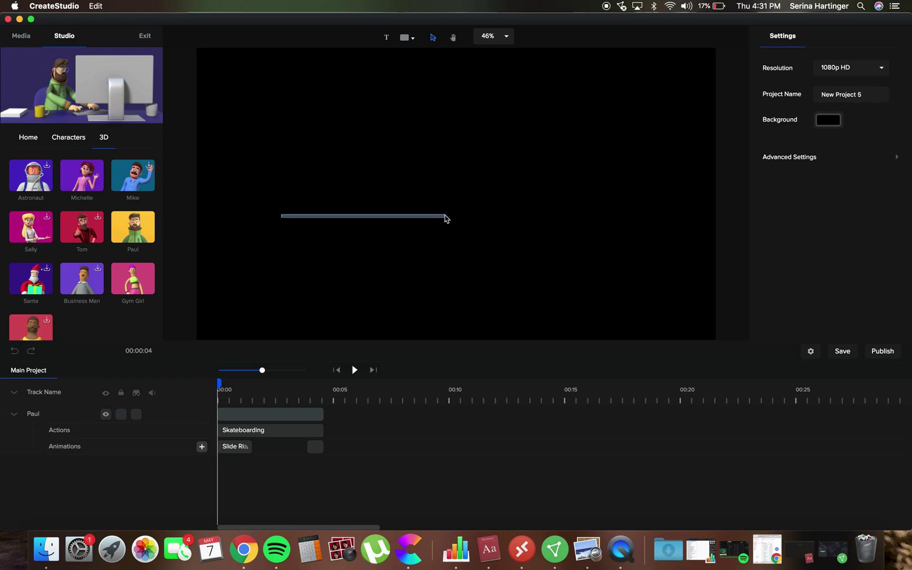
left_click(355, 370)
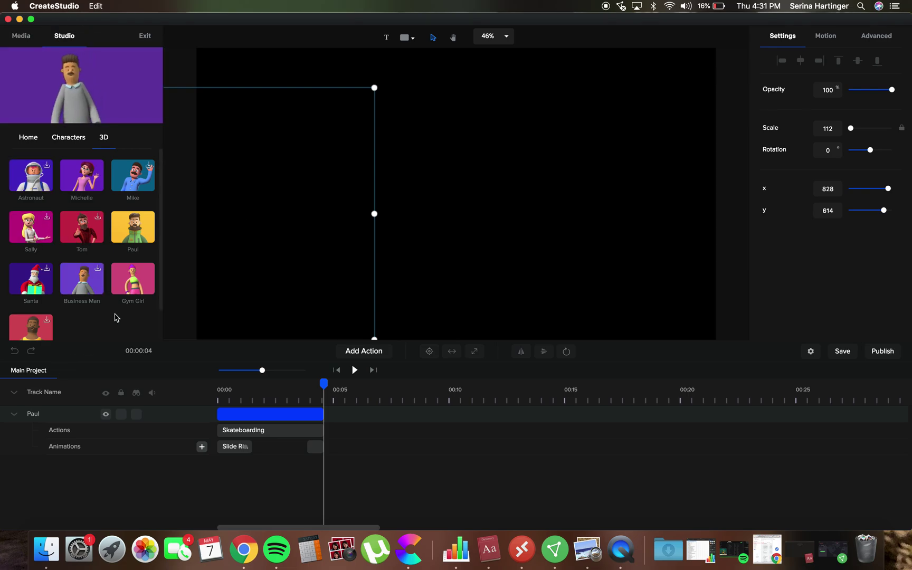
scroll(116, 319, "down", 2)
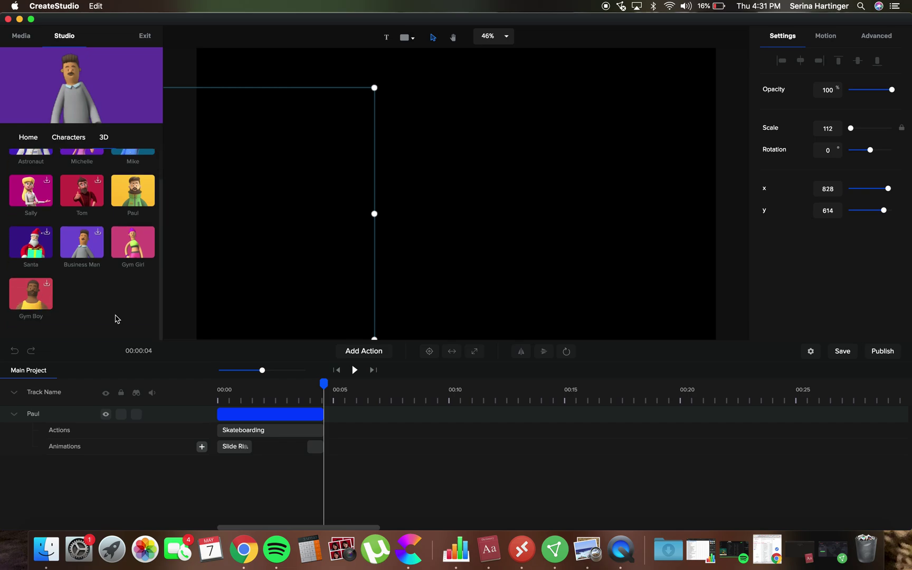
scroll(117, 319, "up", 2)
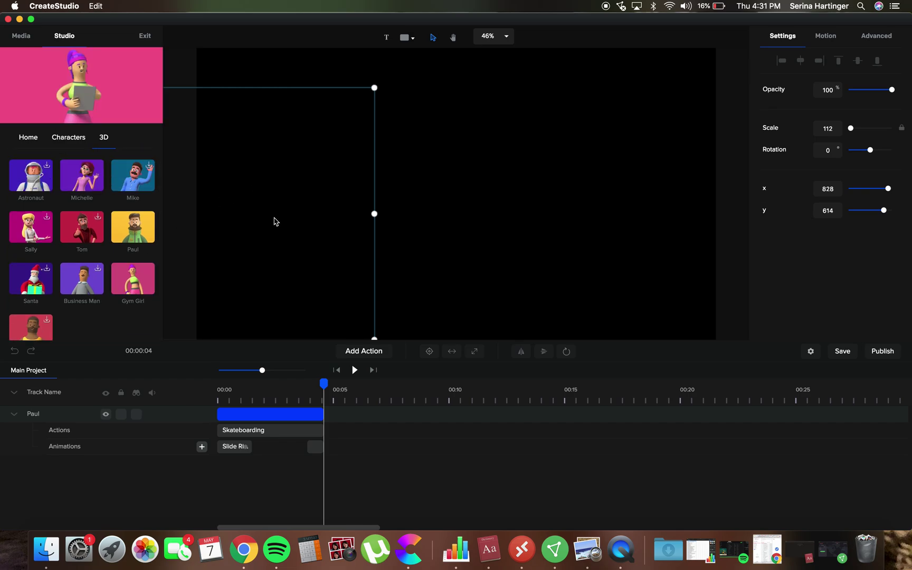